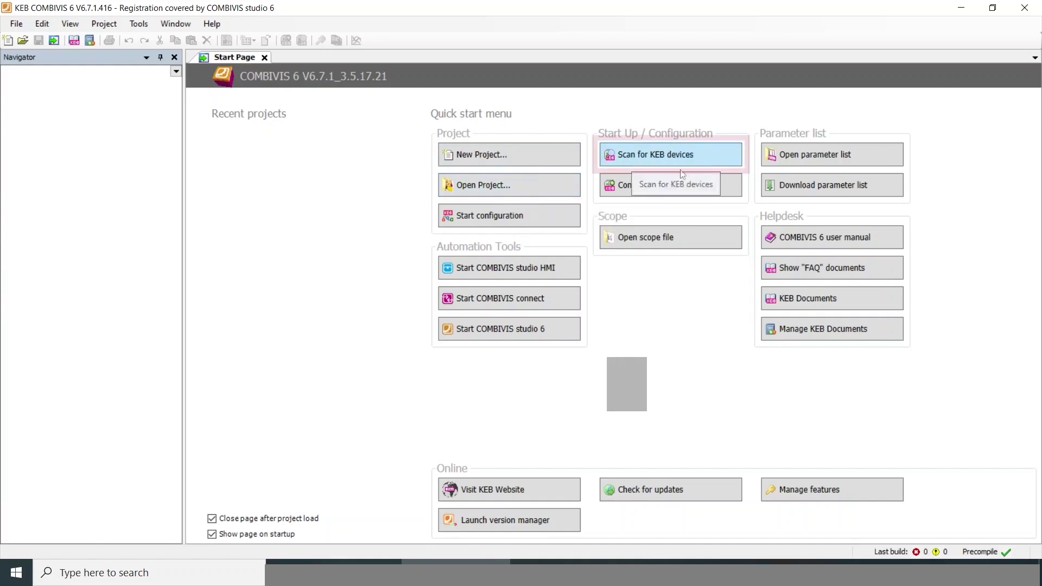
Scan the serial and TCP/IP interfaces for KEB devices and add the found Node_0_F6K to the project.
click(704, 159)
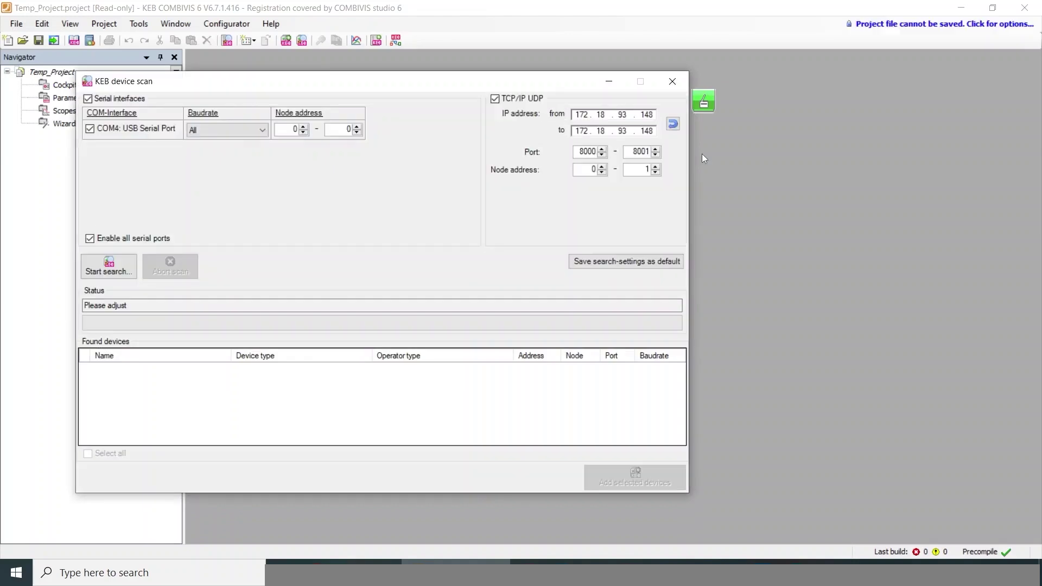
click(111, 272)
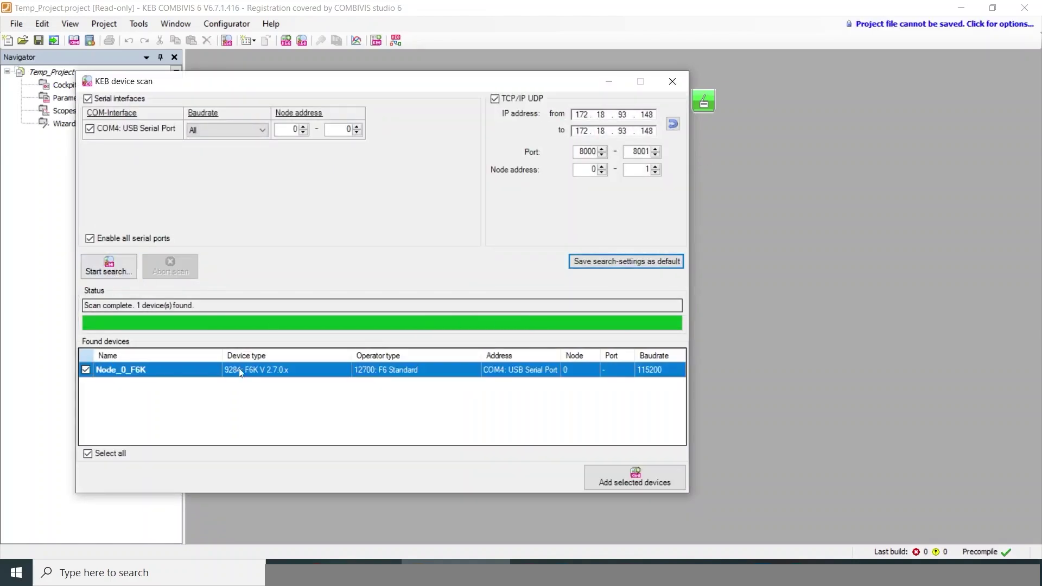
click(654, 478)
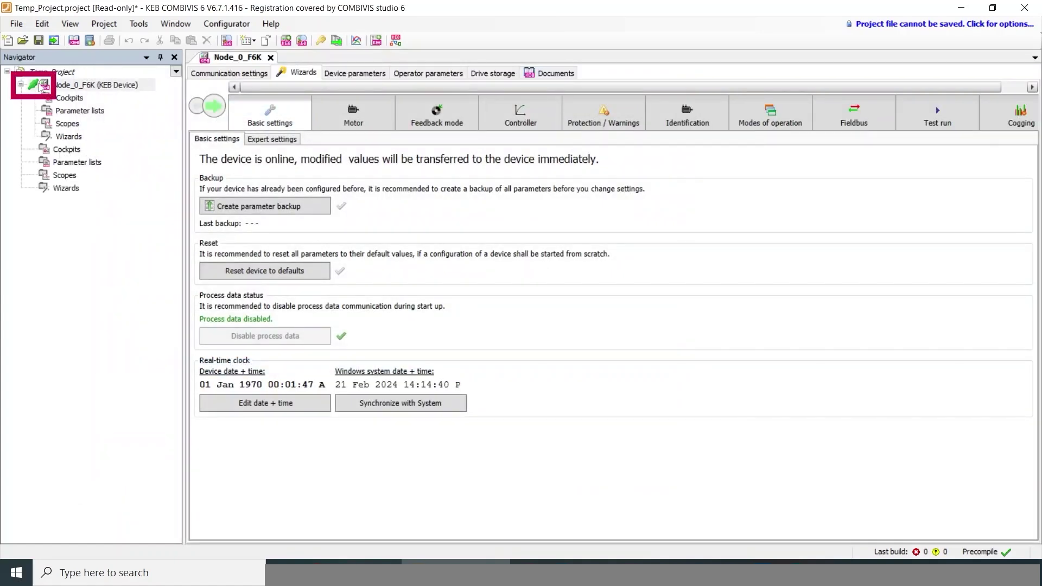
Examine the communication settings, wizards, device parameters and operator parameters of Node_0_F6K.
click(239, 74)
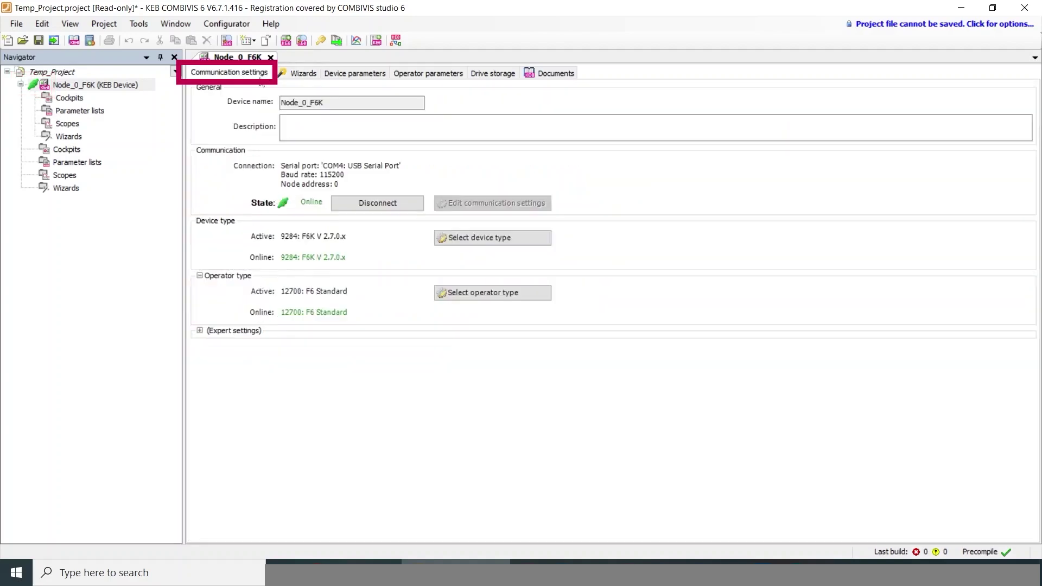
click(299, 74)
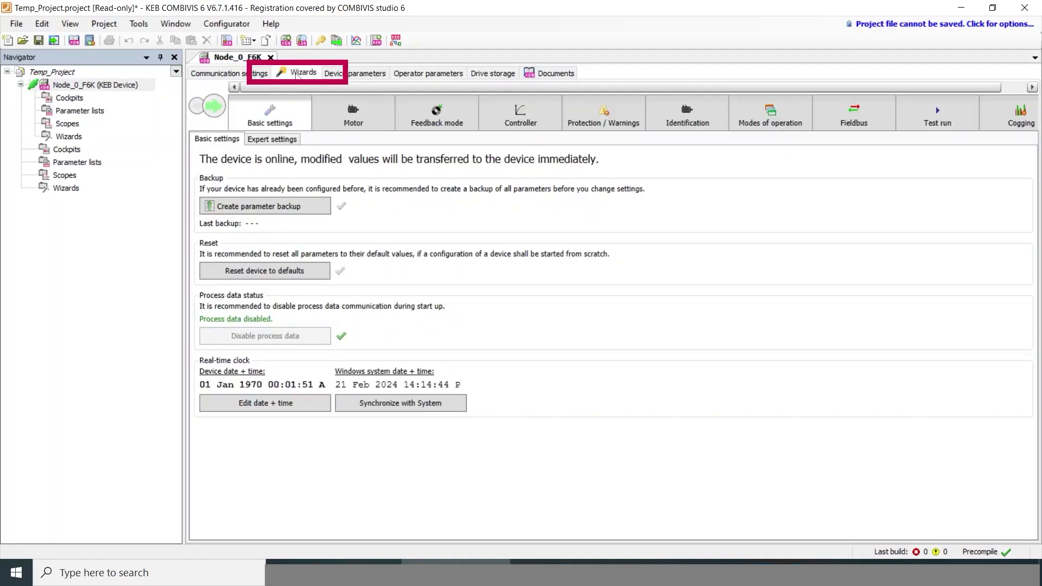
click(354, 74)
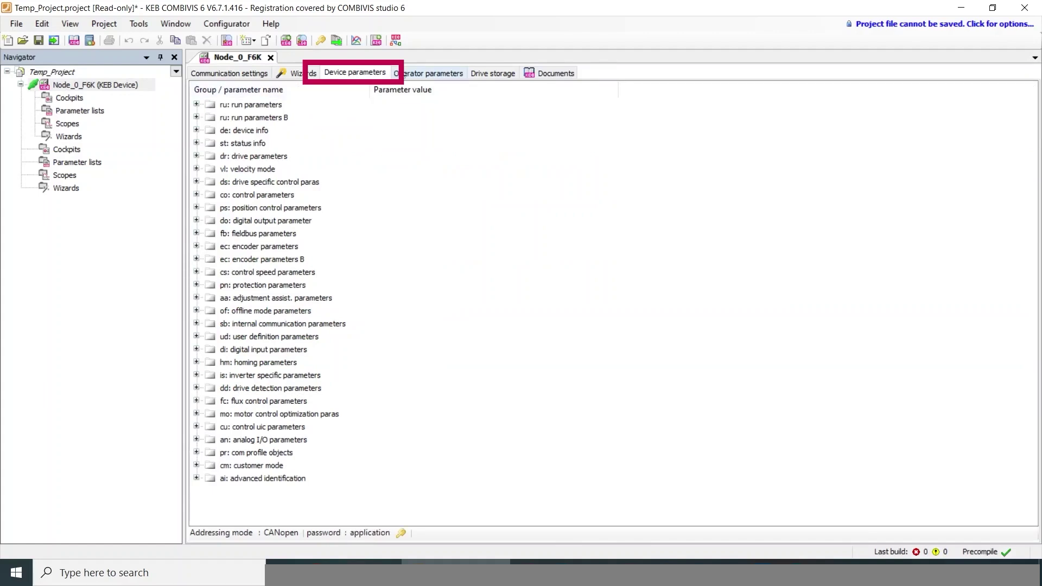
key(ctrl+Tab)
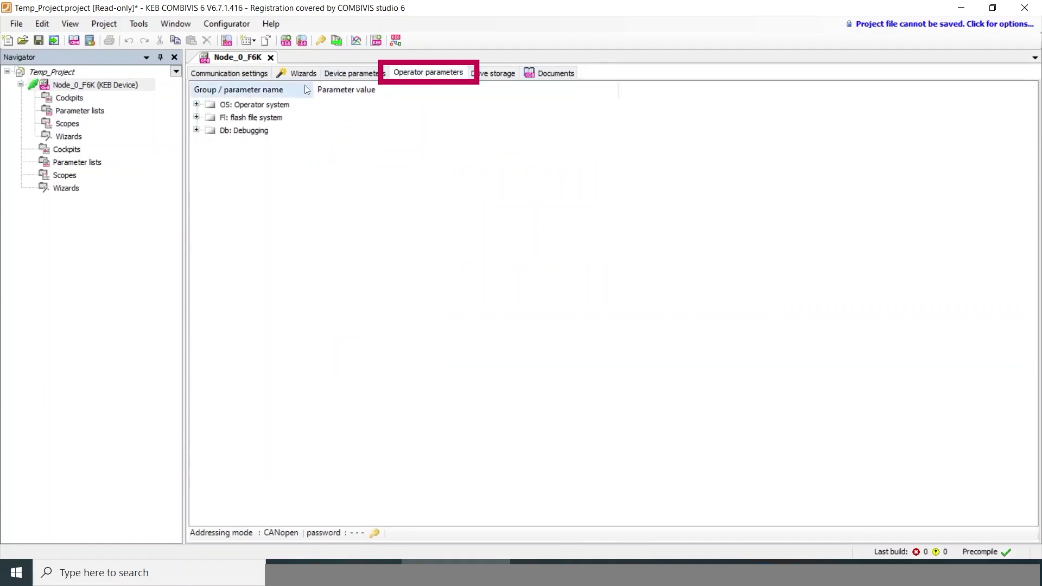
Reset all parameters of the device to their default values from the basic settings wizard and confirm the reset.
click(305, 74)
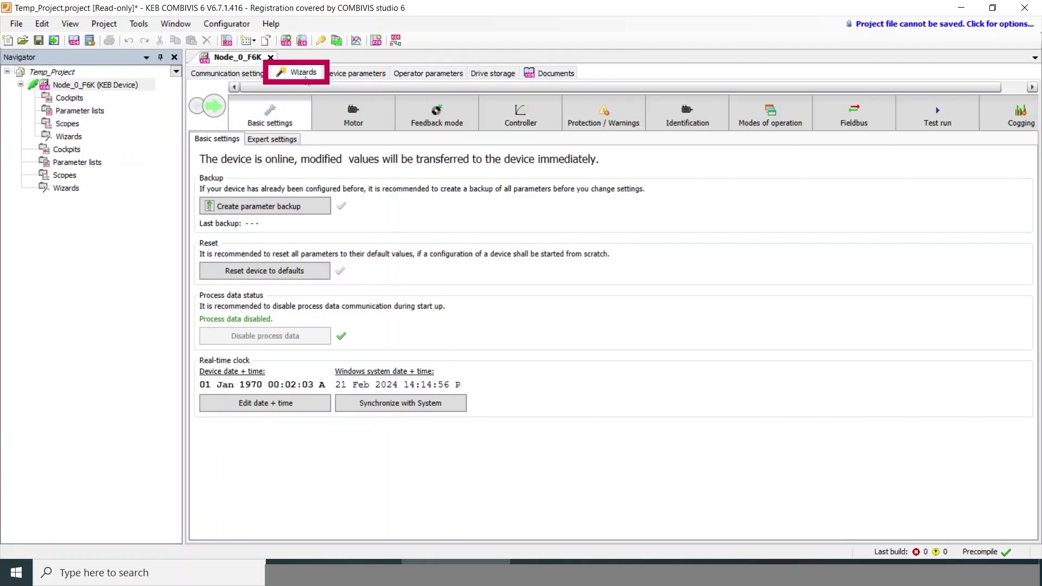
click(288, 275)
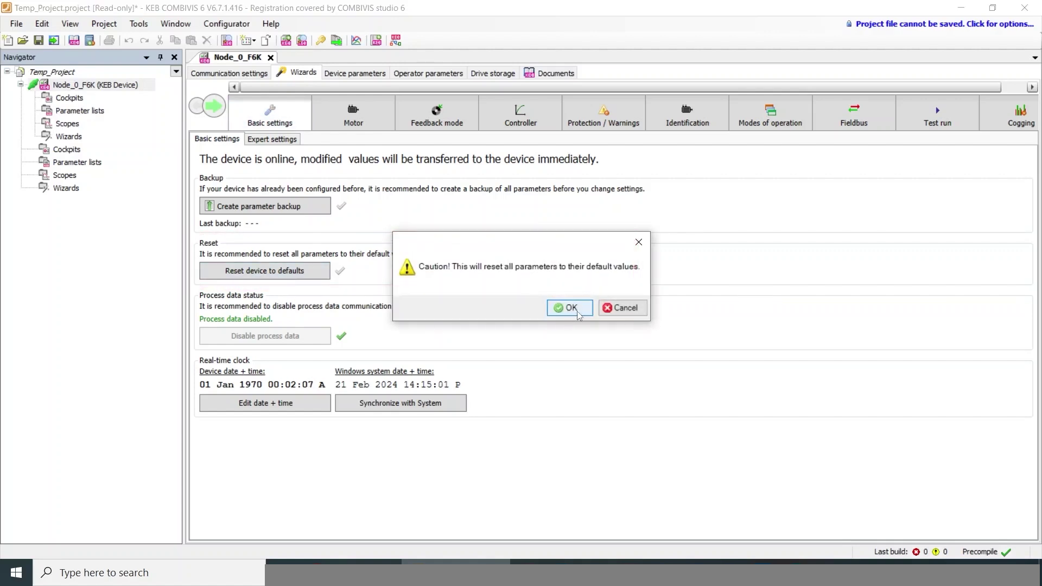
click(571, 308)
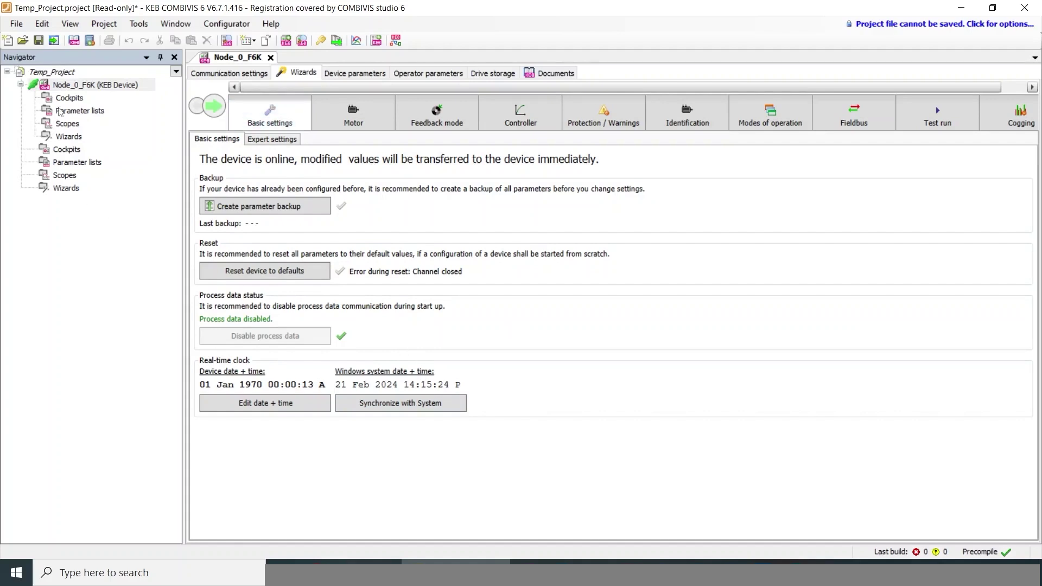
Enter the motor's type plate data: 3.15 A, 230 V, cos(φ) 0.79, 1690 1/min, 60 Hz, 0.75 kW, and select no temperature sensor.
click(355, 124)
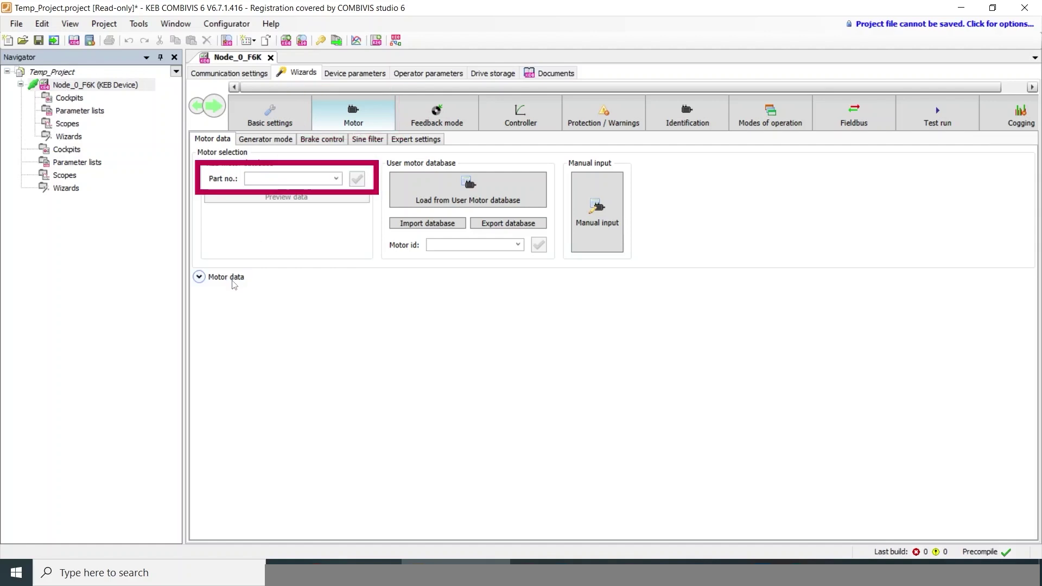
click(199, 277)
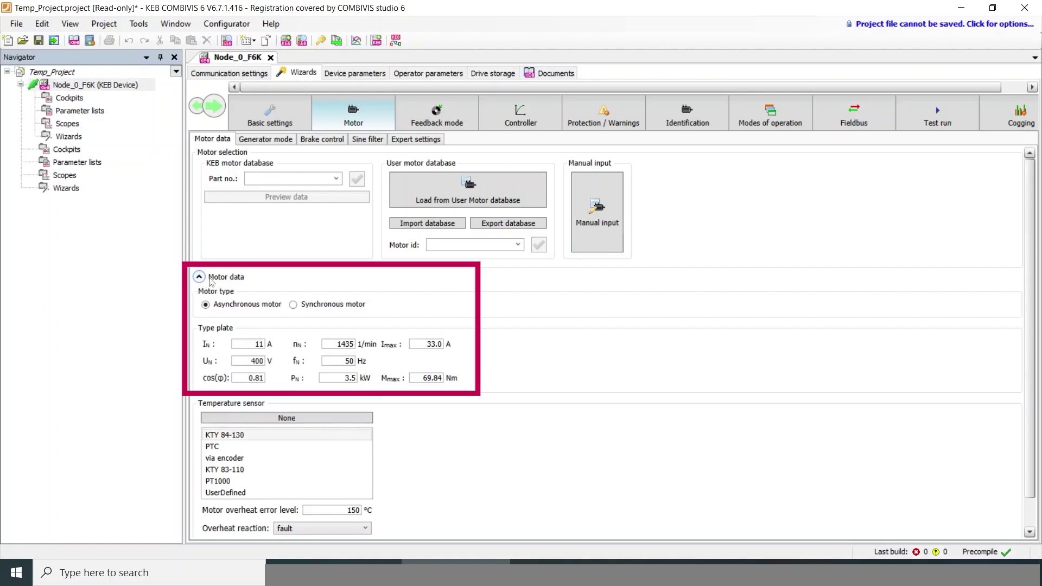
text(3.15)
key(Tab)
text(230)
key(Tab)
text(0.79)
click(333, 344)
text(1690)
key(Tab)
text(60)
key(Tab)
text(0.75)
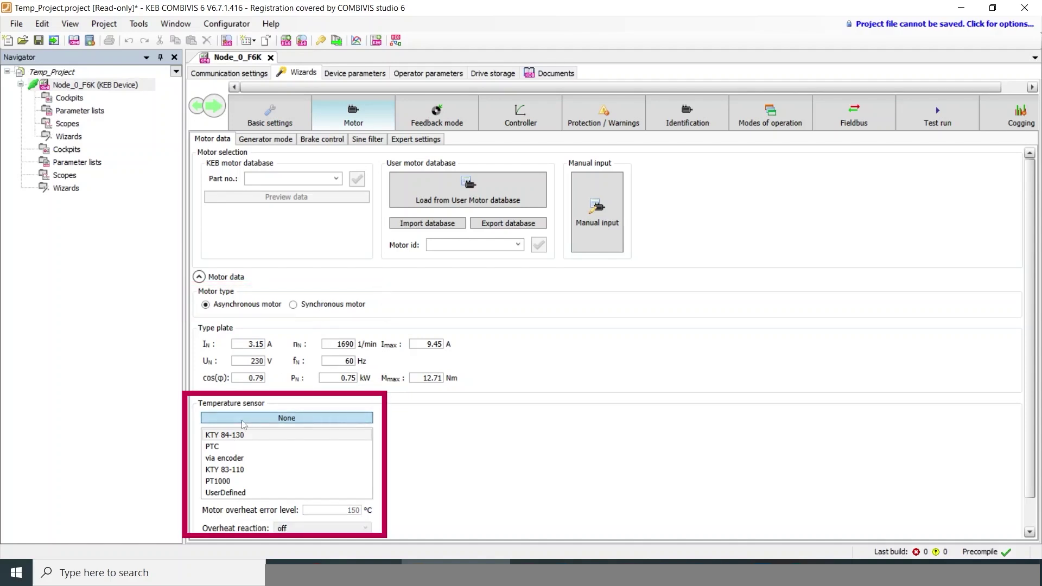
Deactivate the motor's brake control and reset the drive's error state on moving to the feedback mode settings.
click(277, 143)
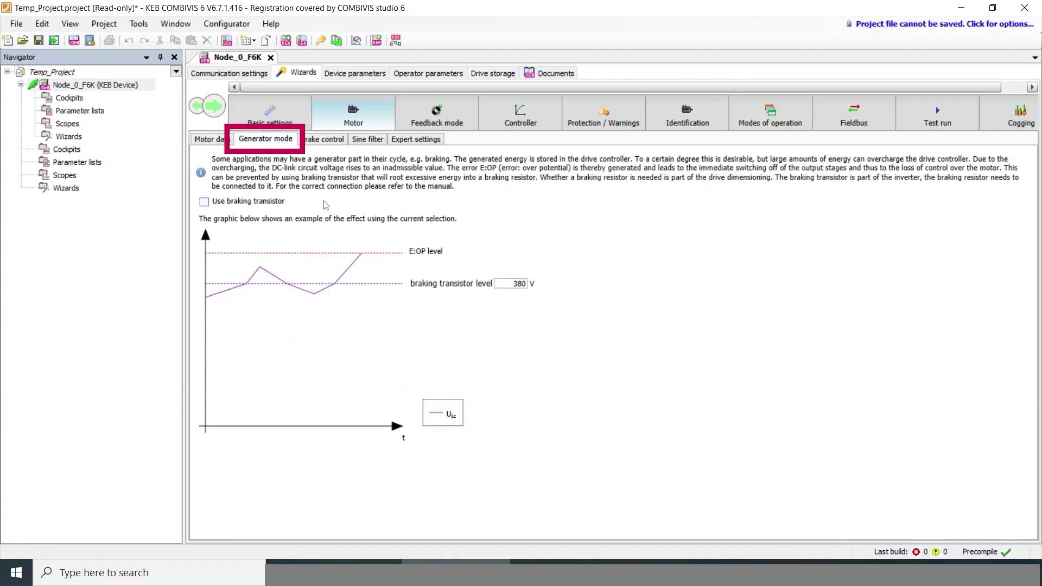
click(328, 143)
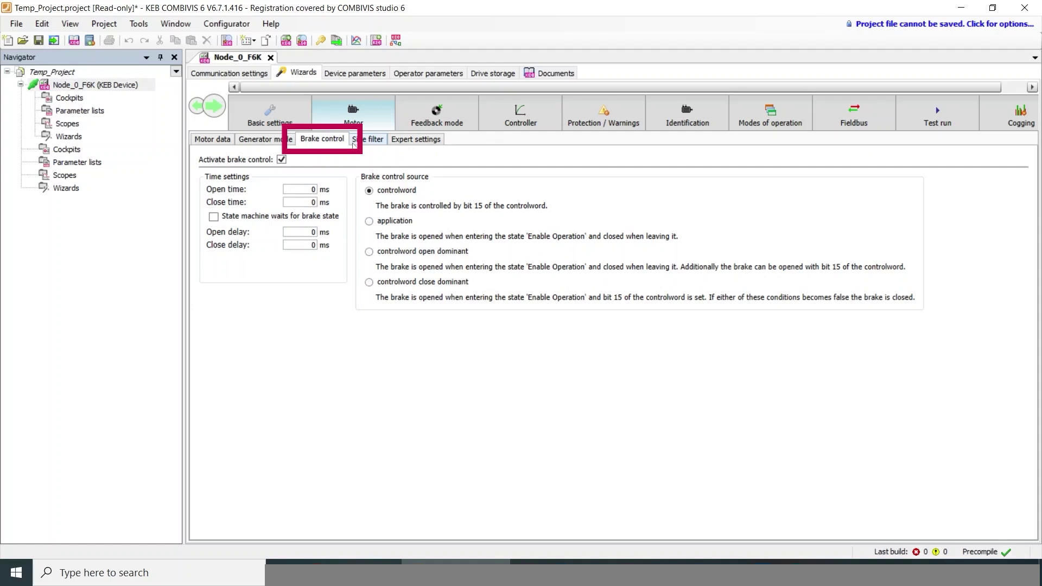
click(281, 160)
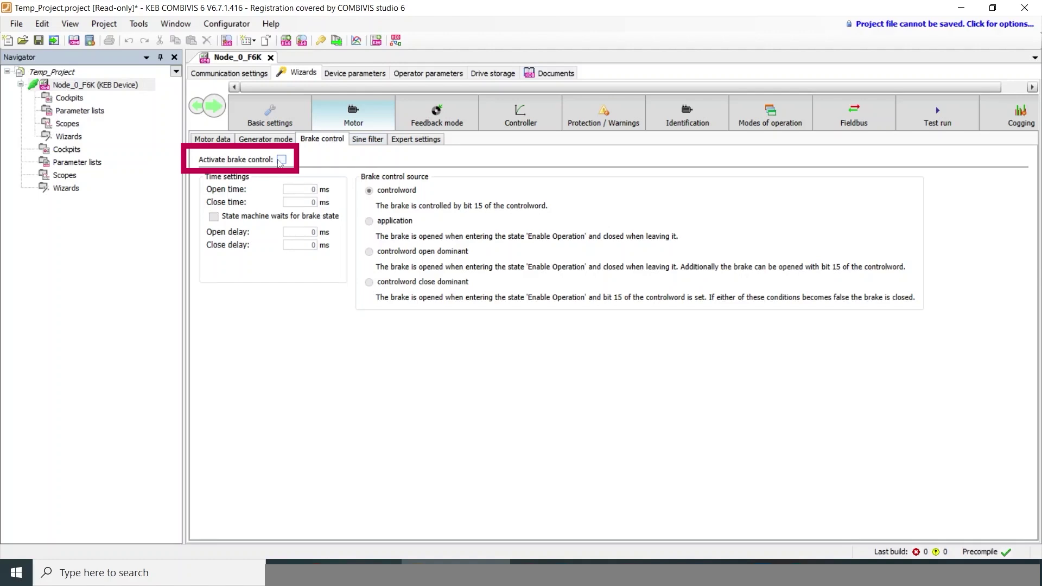
click(371, 142)
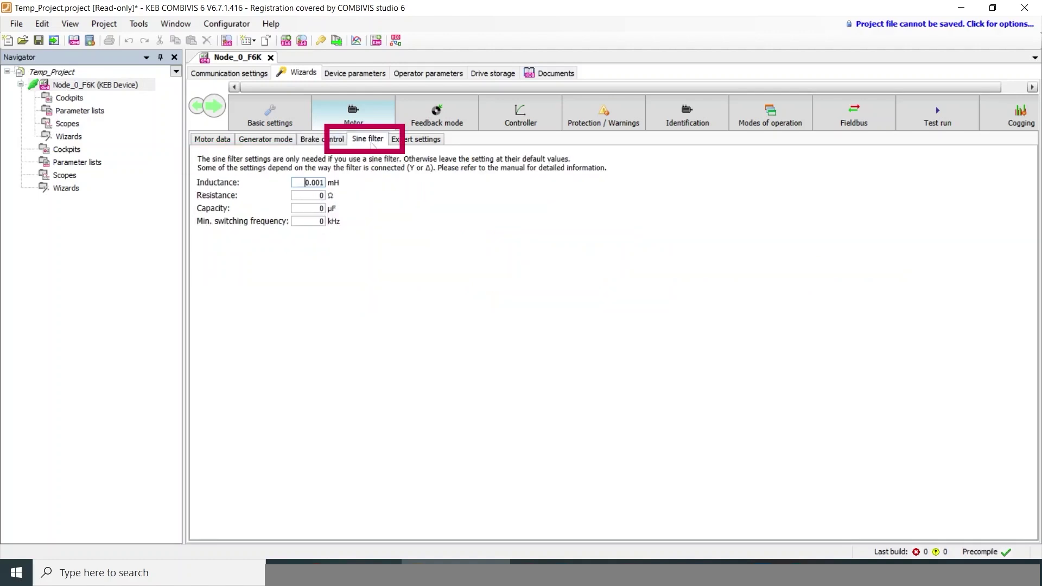
click(438, 113)
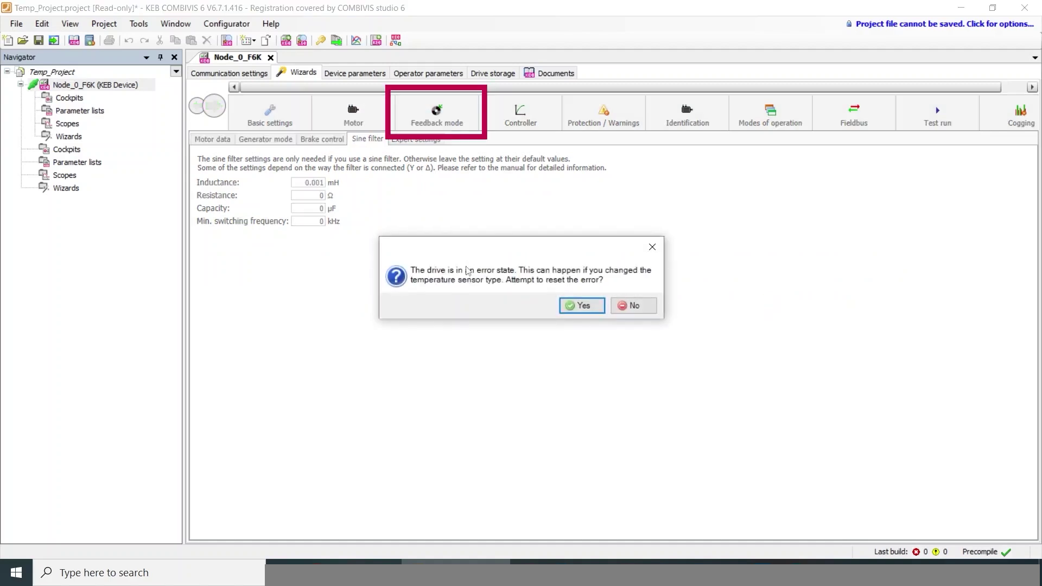
click(577, 306)
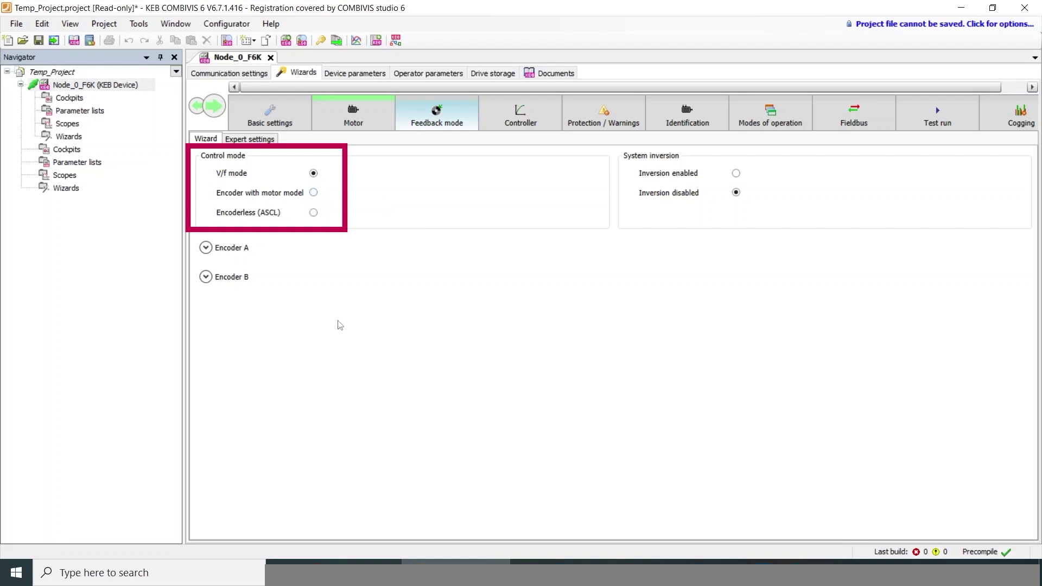
Set the feedback control mode to Encoderless (ASCL) and check the encoder type settings of Encoder A and Encoder B.
click(313, 213)
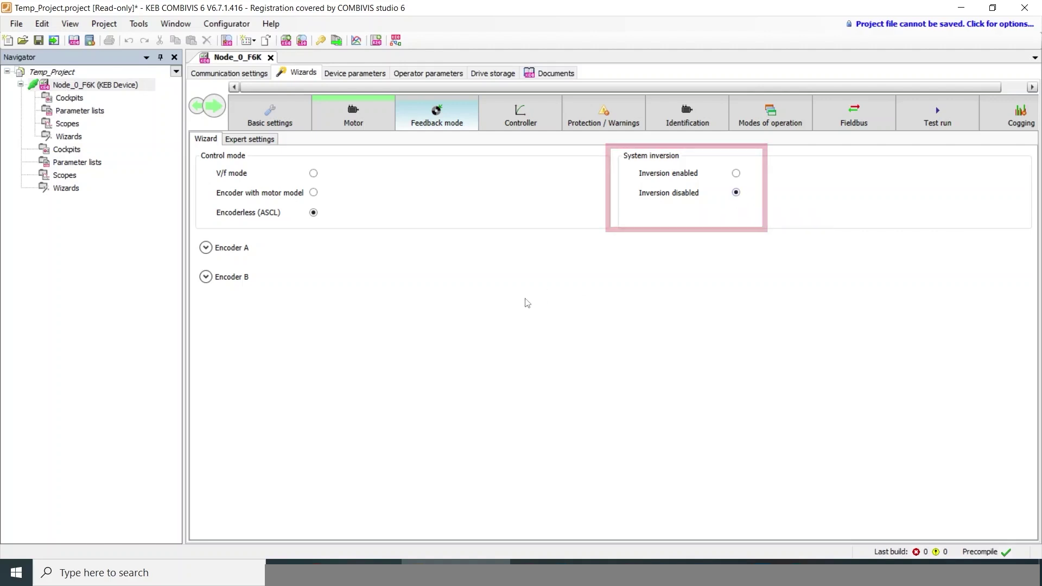
click(205, 248)
click(206, 366)
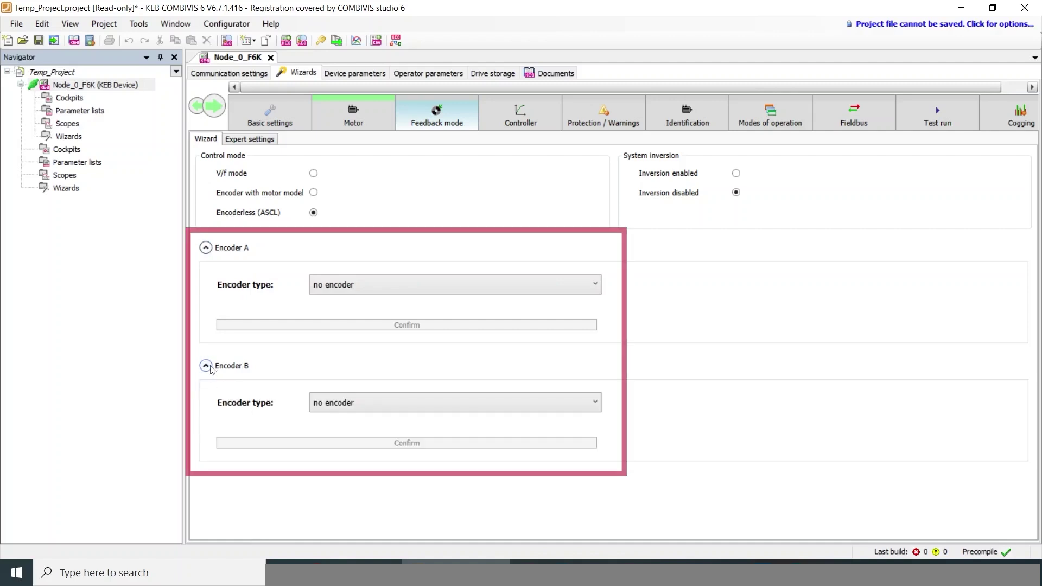
click(205, 366)
click(206, 247)
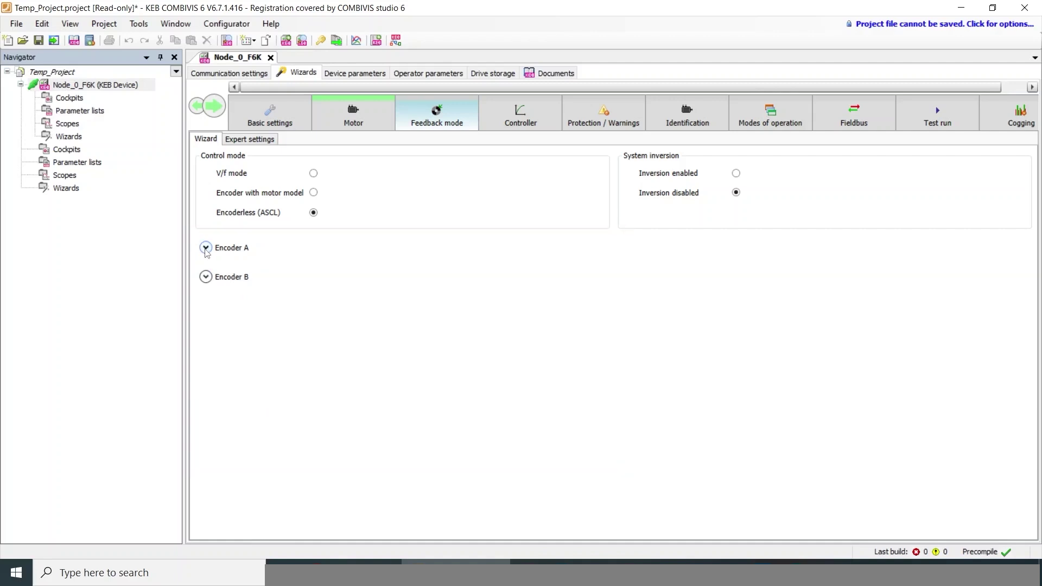
Set the motor inertia in the speed controller's torque pre control to 31 kg*cm² and check the position controller settings.
click(518, 116)
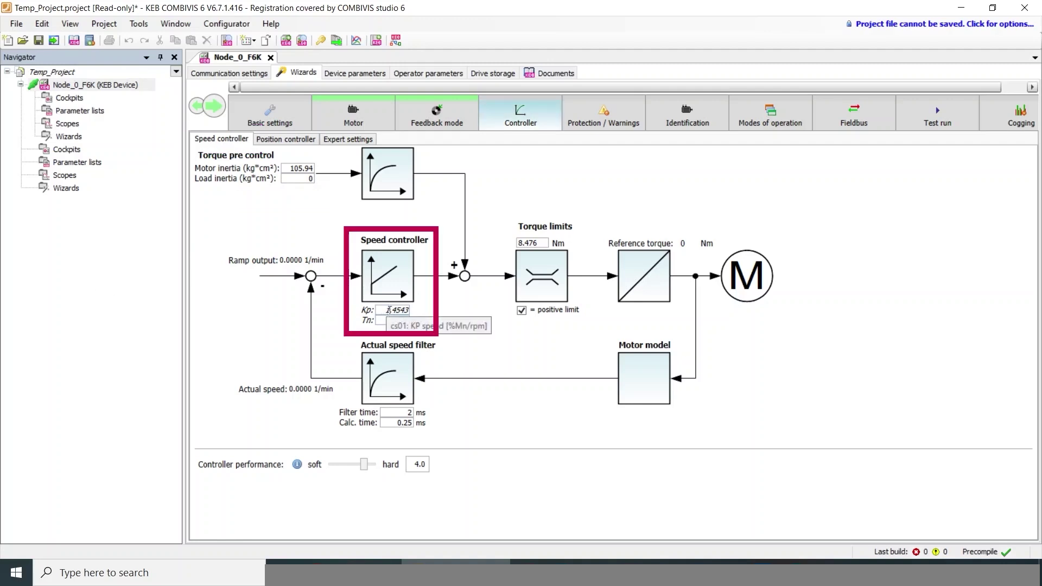
mouse_move(367, 467)
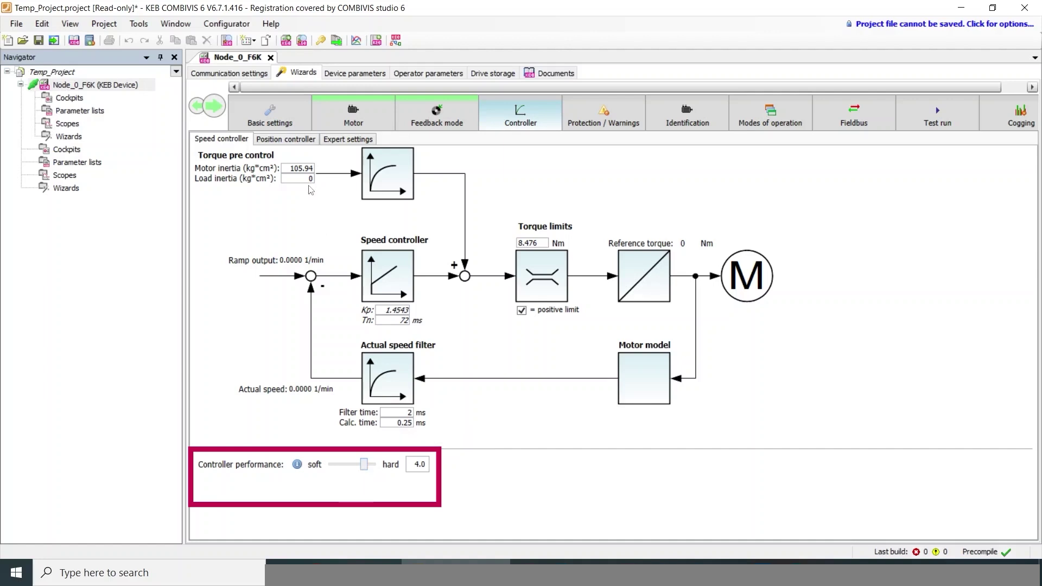
click(298, 169)
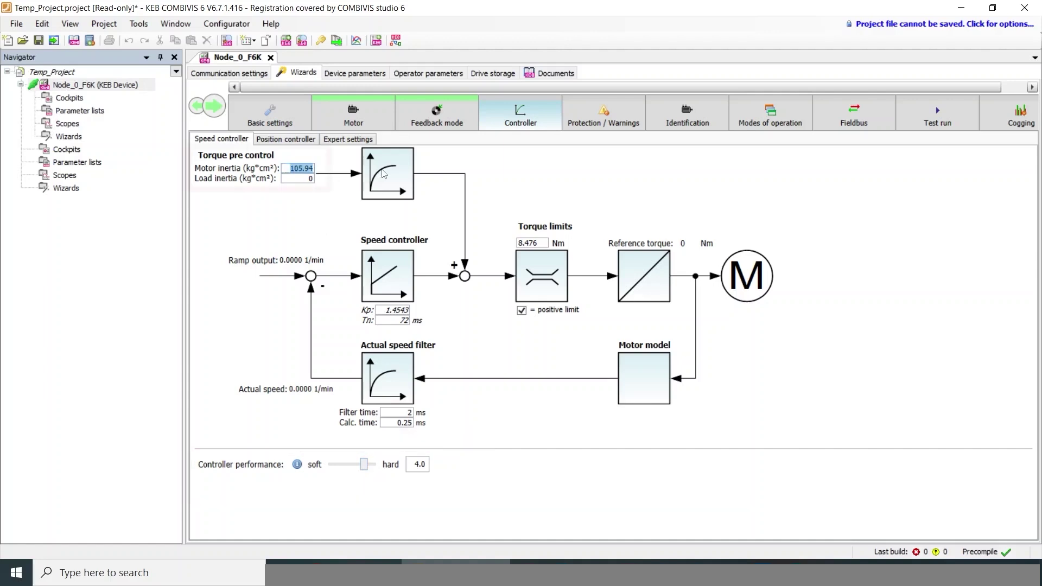
text(31)
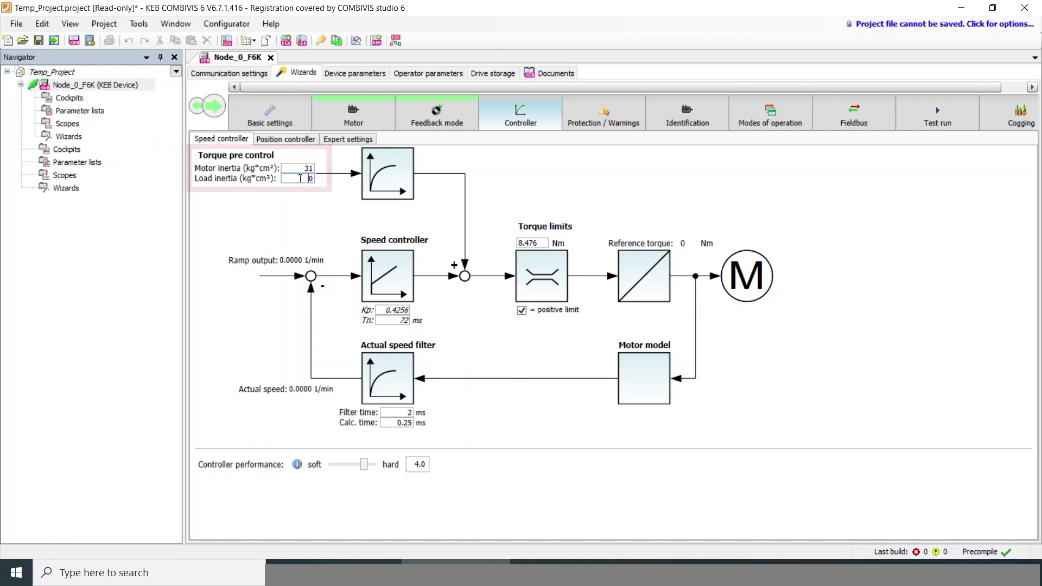
click(289, 140)
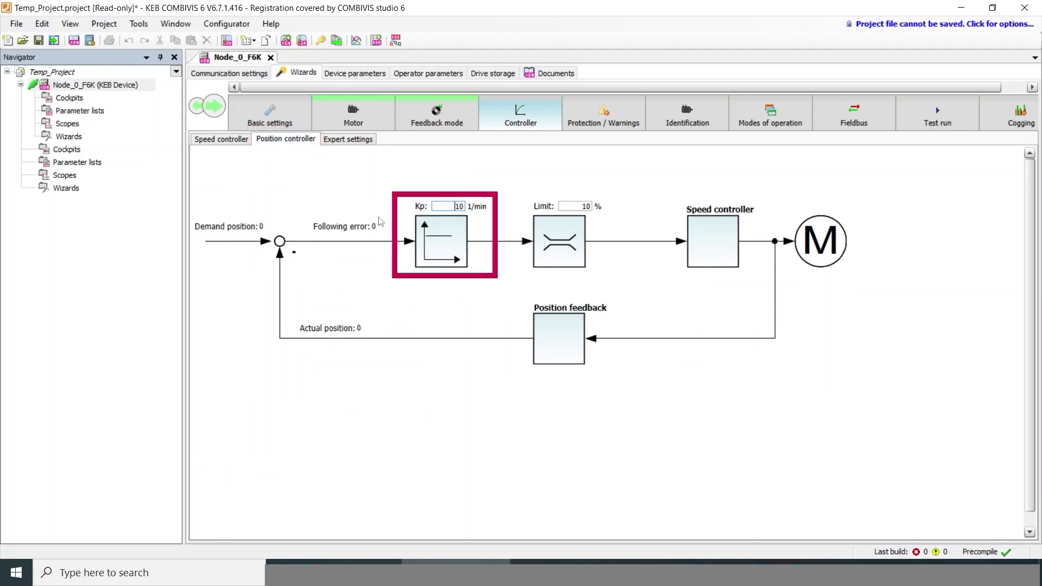
Examine the protection settings for statusword warnings, warning levels, application specific warnings and the fault reaction ramp mode.
click(624, 110)
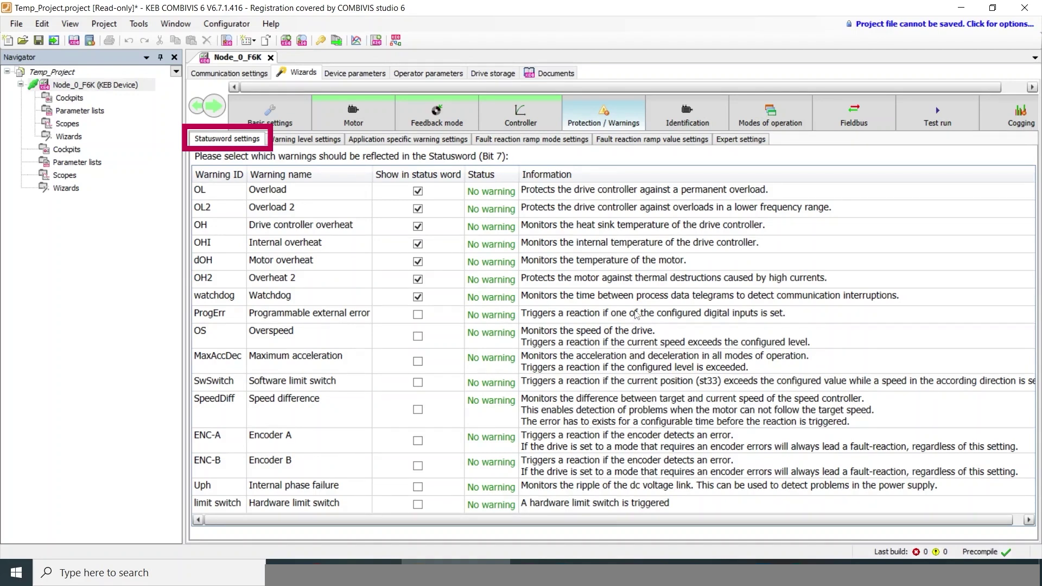
click(328, 140)
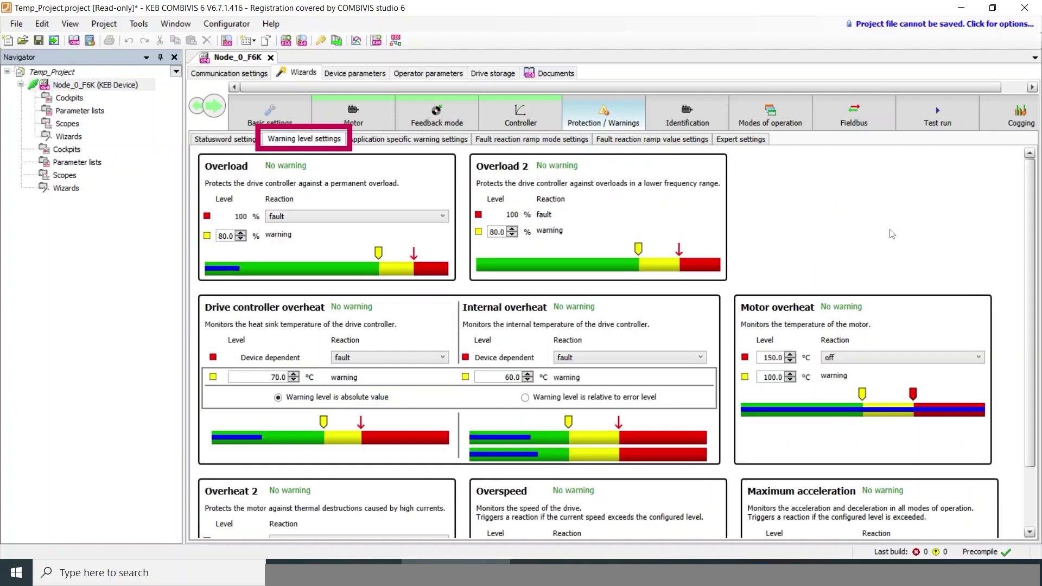
scroll(872, 225, down, 2)
scroll(751, 326, up, 2)
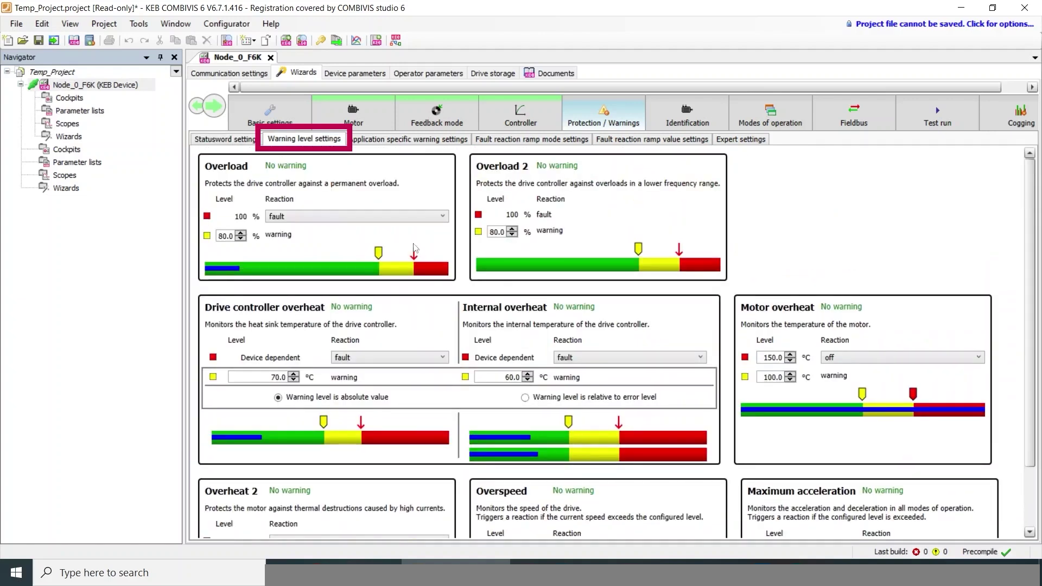
click(389, 140)
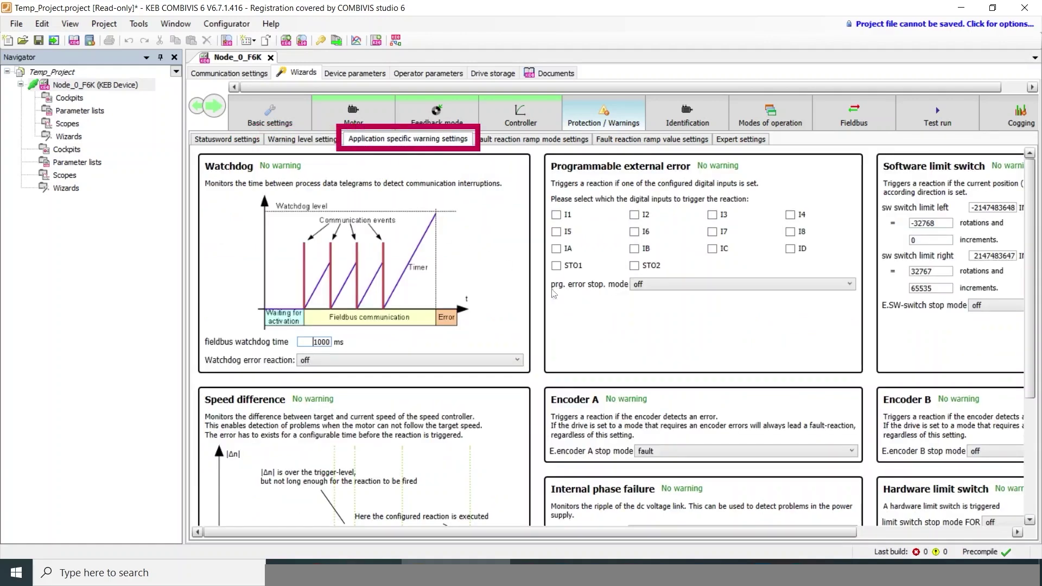
scroll(548, 285, down, 1)
scroll(551, 288, up, 5)
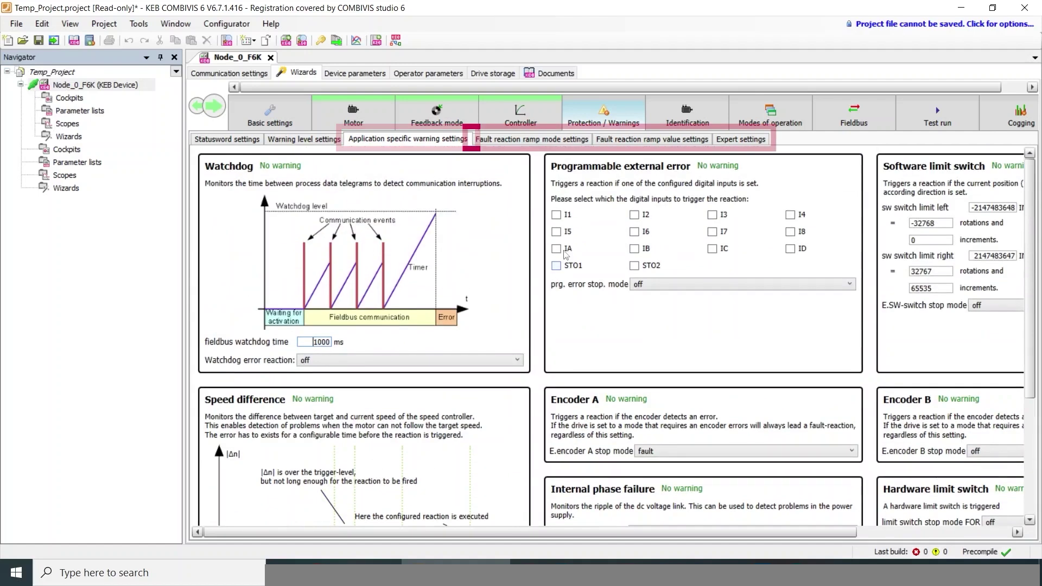
click(532, 139)
Confirm the type plate data for the motor identification and disable main inductance detection.
click(706, 106)
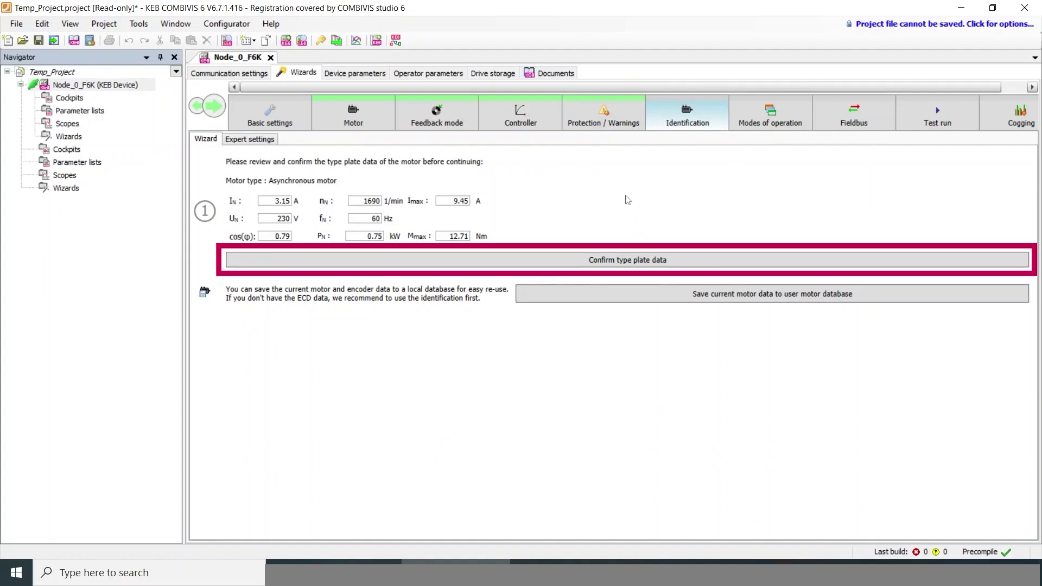
click(613, 259)
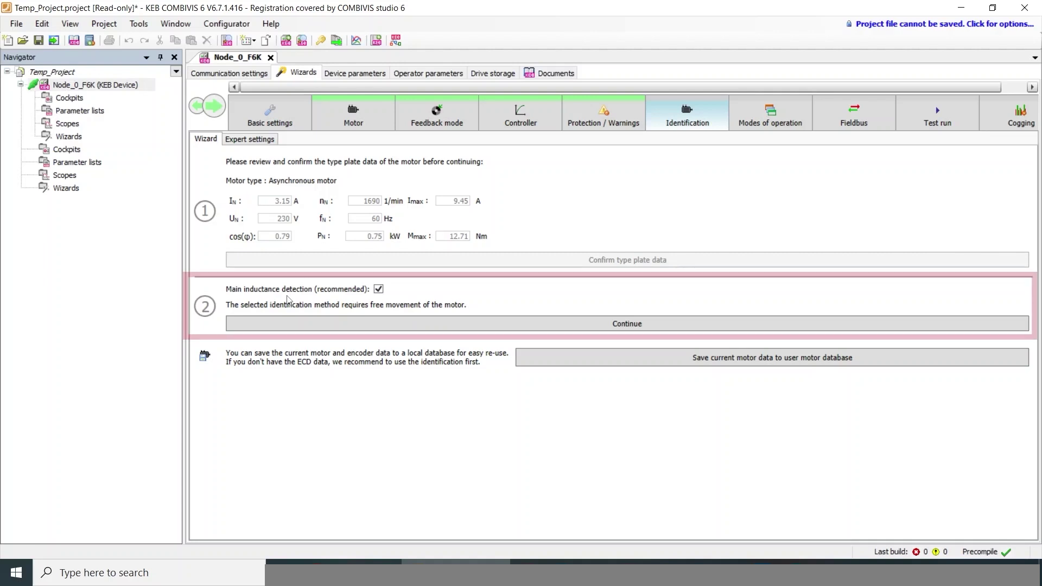
click(378, 290)
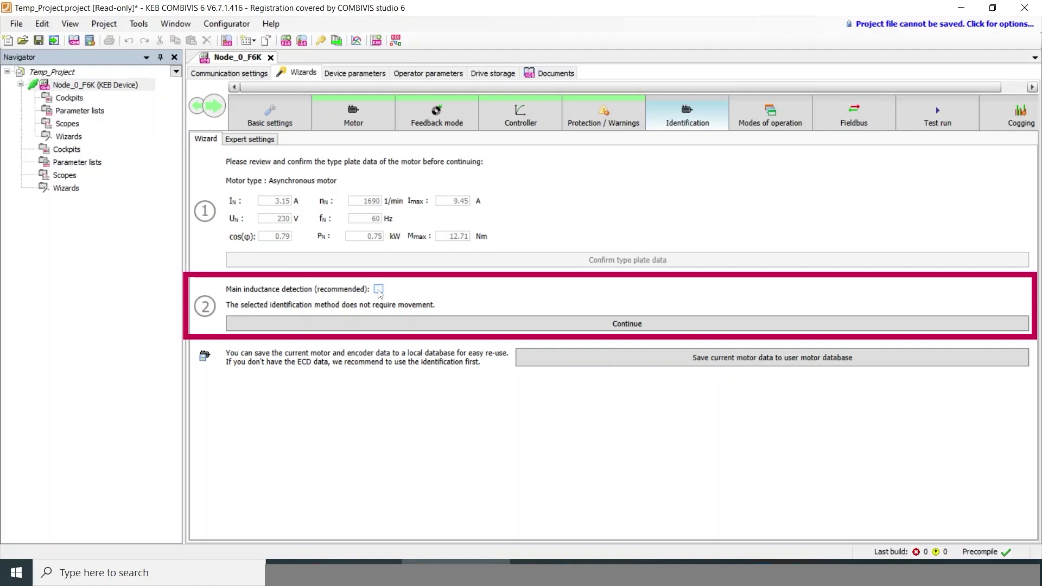
Run the motor identification with main inductance detection enabled and confirm the identified parameter values.
click(379, 290)
click(408, 321)
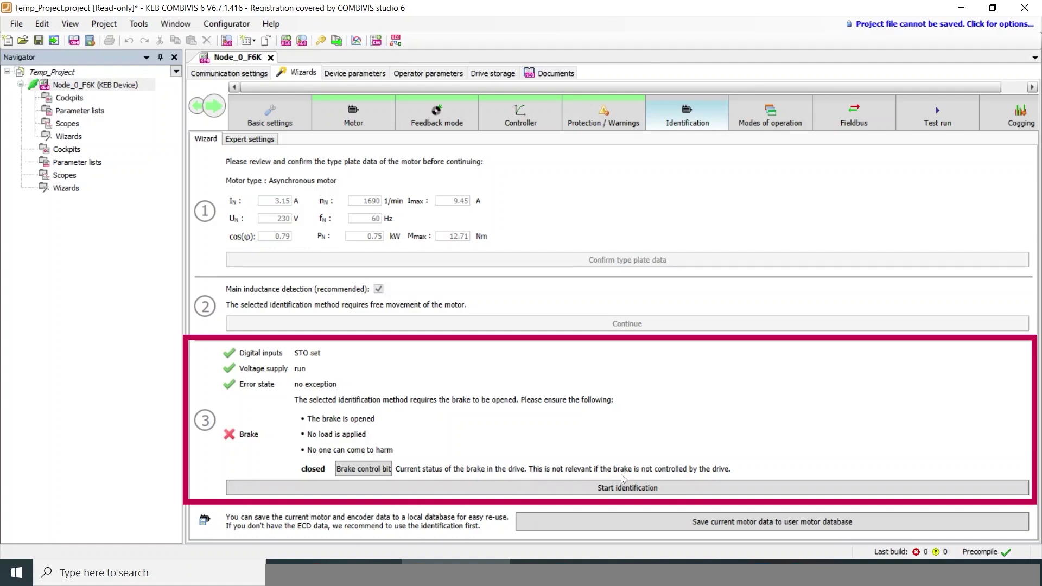
click(641, 486)
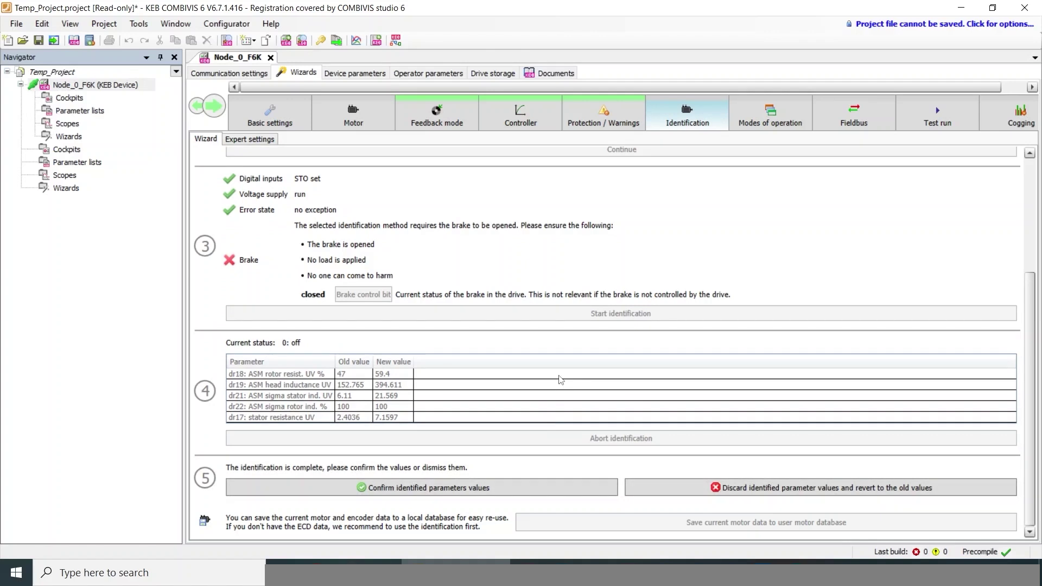
click(455, 492)
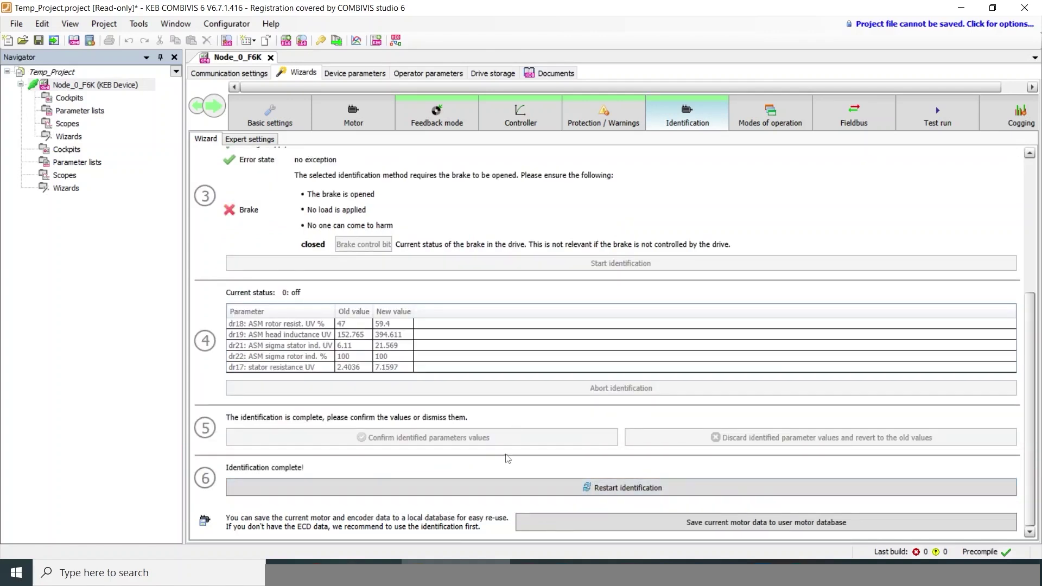
Set the maximum forward and maximum reverse velocity limits of the Velocity mode to 1690 1/min.
click(774, 120)
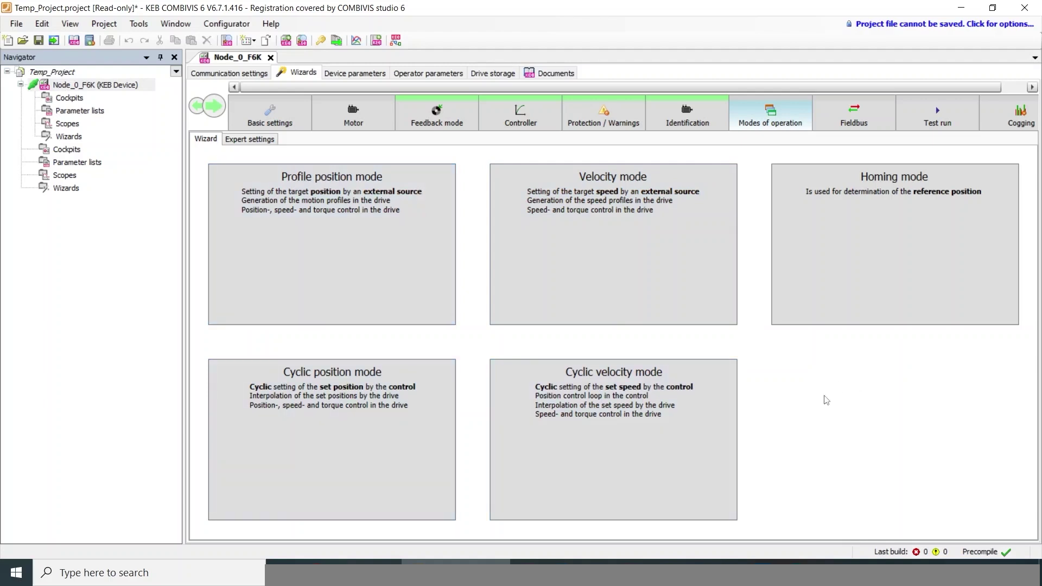
click(584, 265)
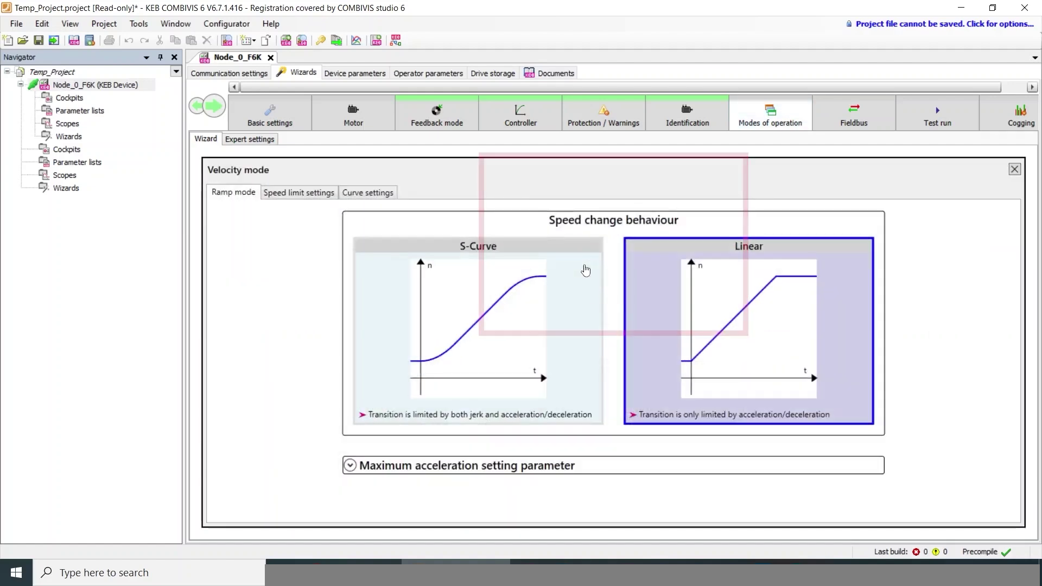
click(313, 193)
key(Tab)
text(1690)
double_click(805, 391)
text(1690)
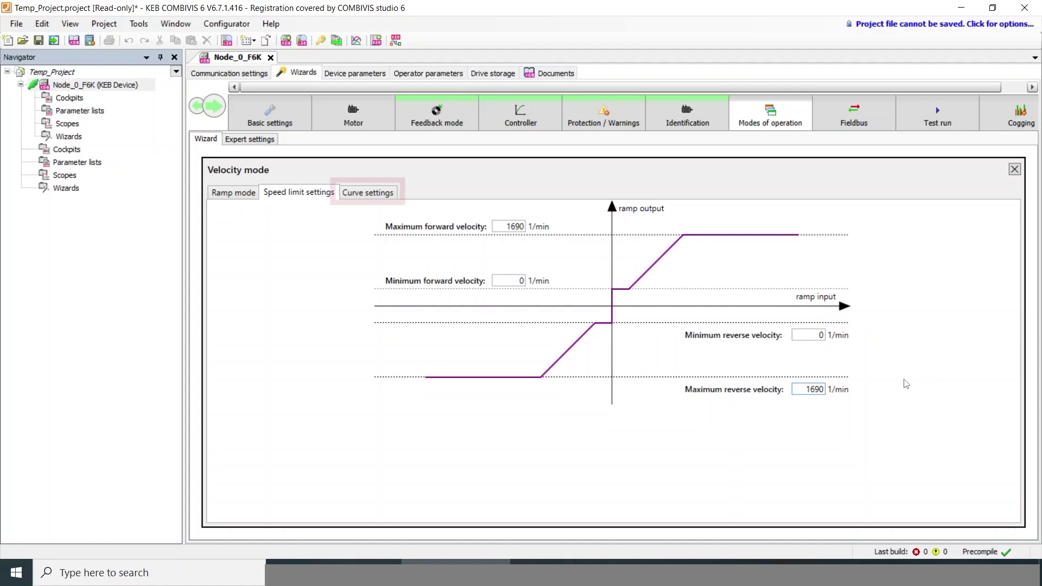
Set the forward and reverse target speeds in the Velocity mode's curve settings to 1690 1/min.
click(362, 199)
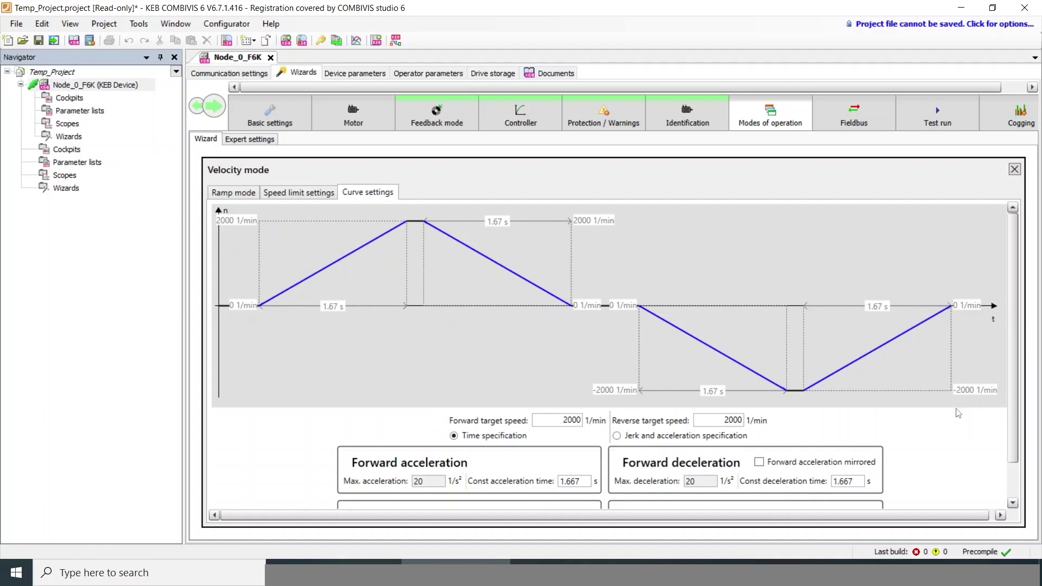
scroll(969, 441, down, 1)
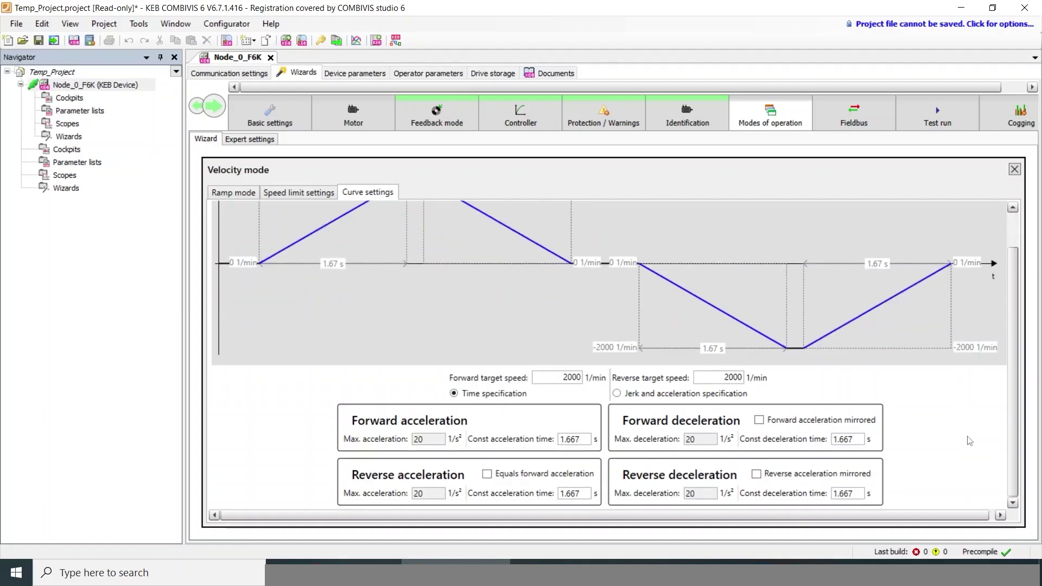
double_click(571, 377)
text(1)
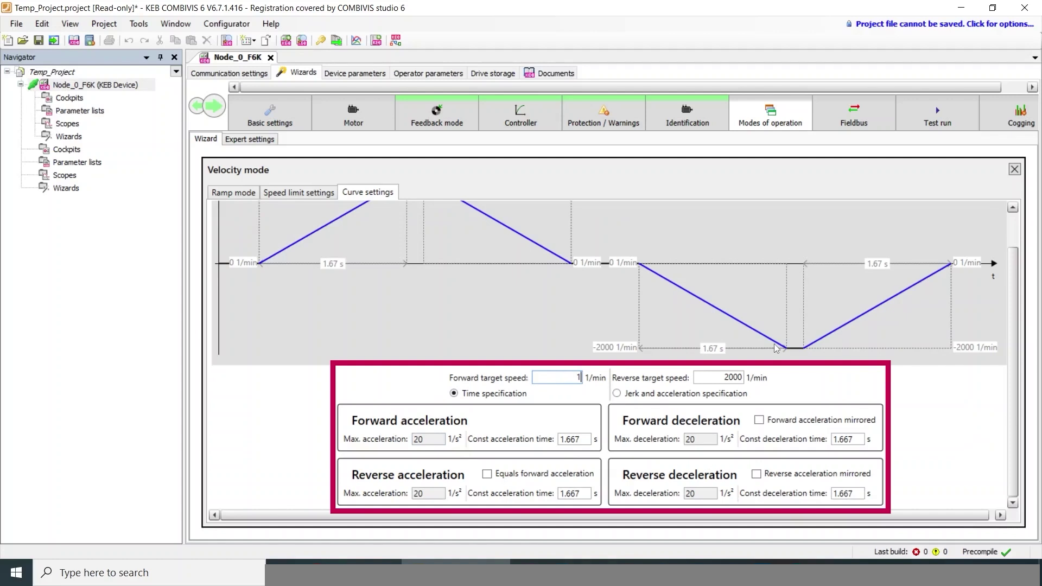
text(690)
key(Tab)
text(1690)
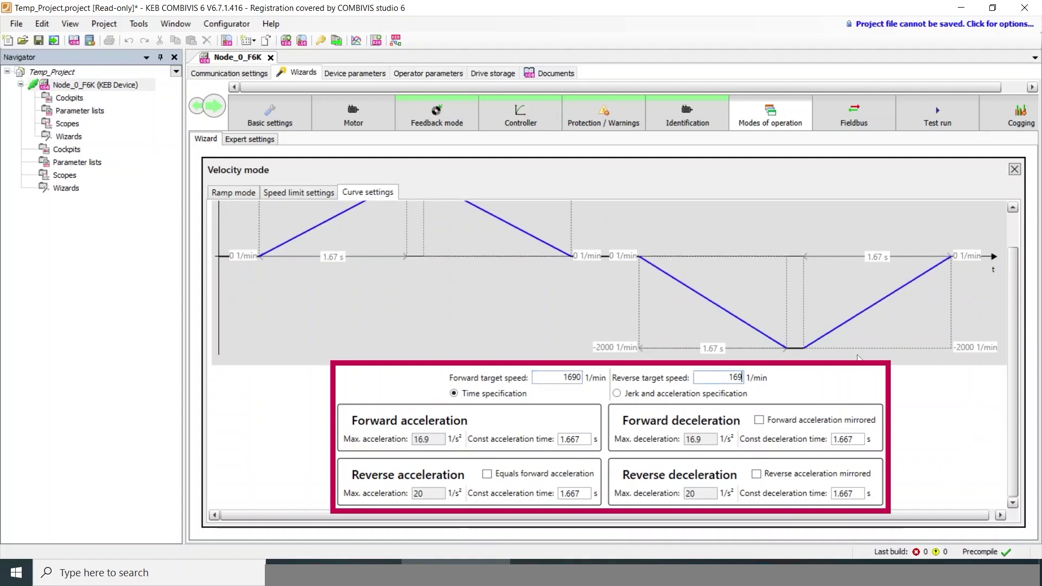
Set the constant forward acceleration time to 1 s and the constant forward deceleration time to 2 s.
click(587, 442)
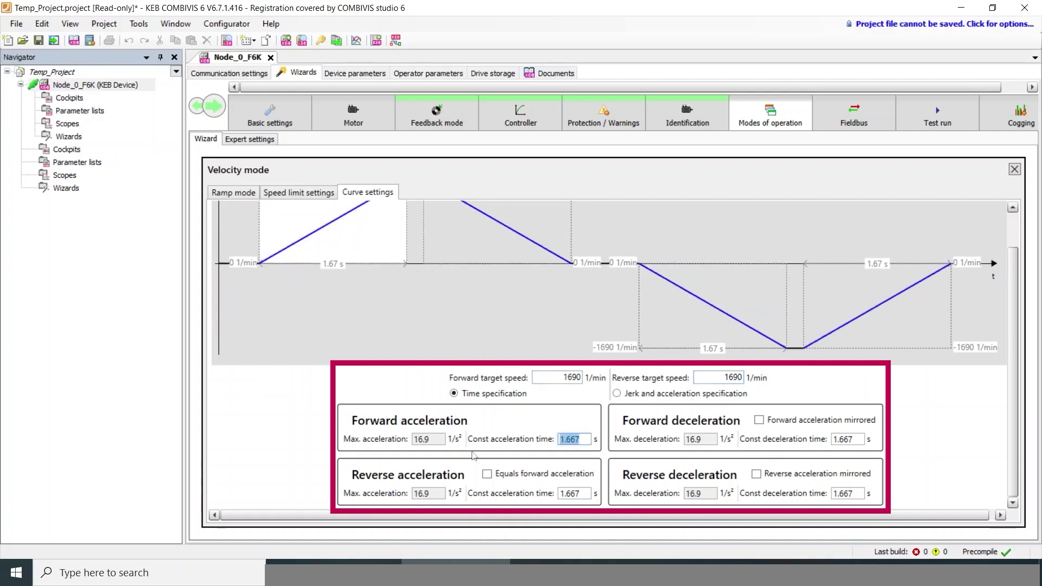
text(1)
key(Tab)
text(2)
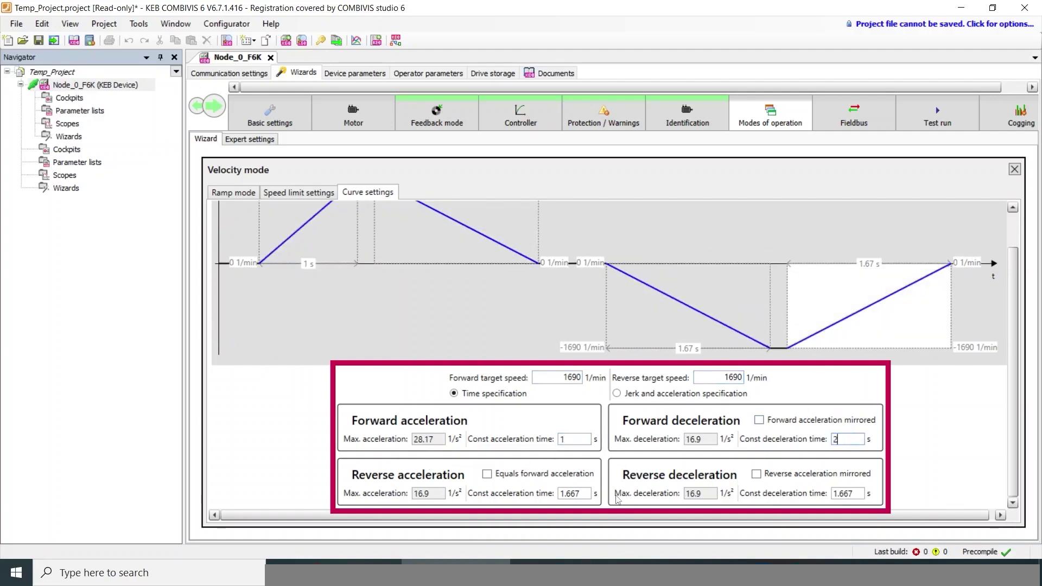